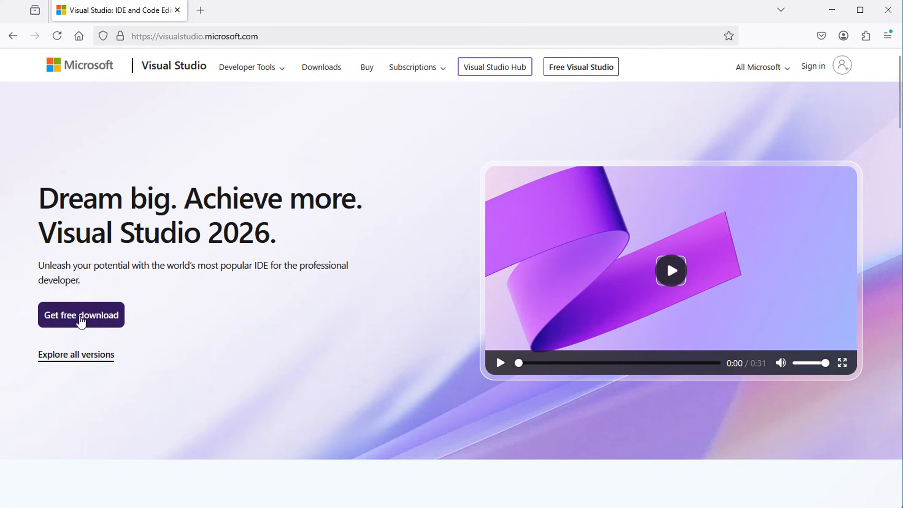
# - Download the Visual Studio Community installer and save VisualStudioSetup.exe to the Desktop
pyautogui.scroll(-20, 315, 302)
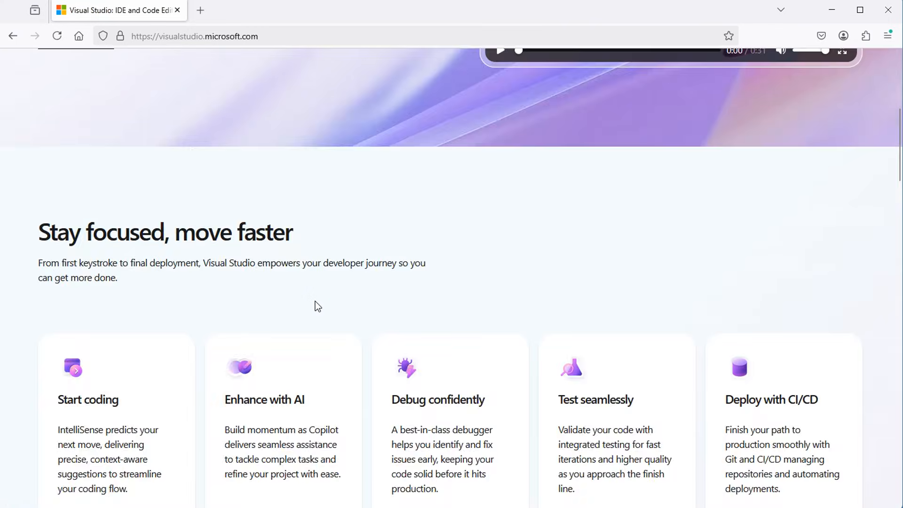
pyautogui.scroll(-10, 315, 306)
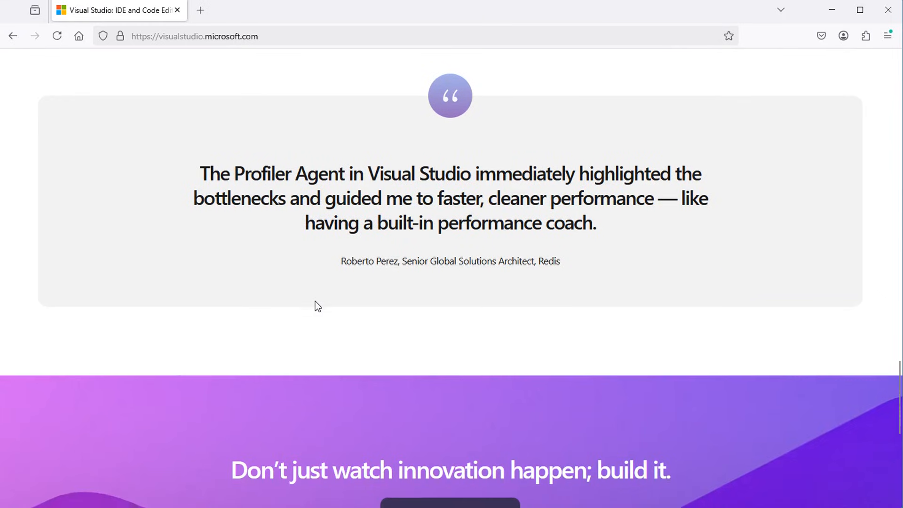
pyautogui.click(450, 214)
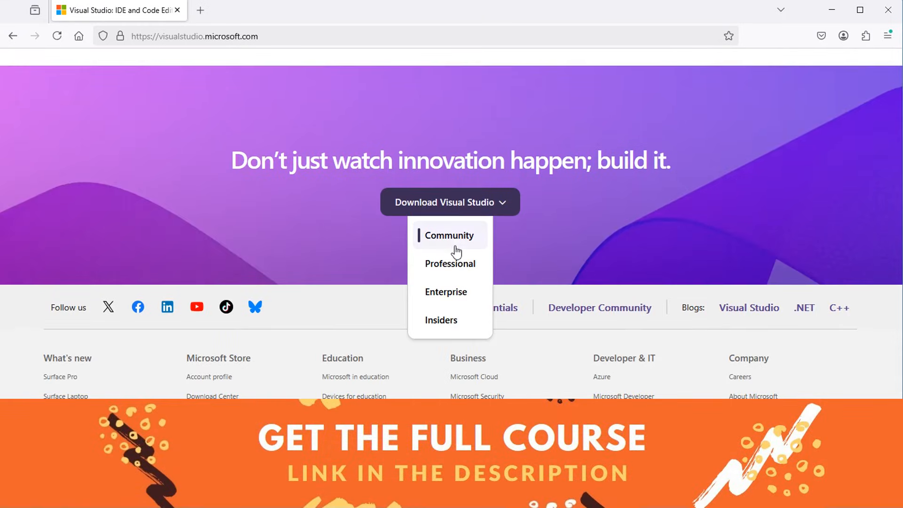
pyautogui.click(449, 241)
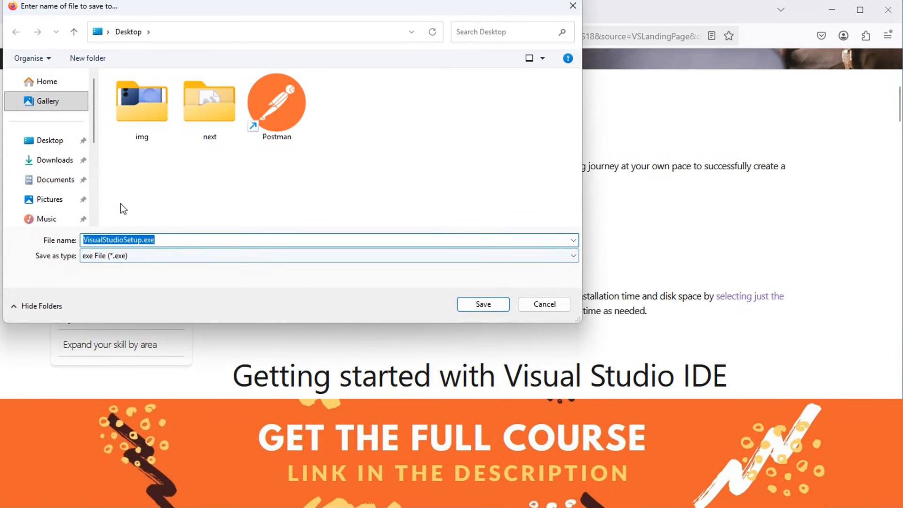
pyautogui.click(477, 306)
# - Run VisualStudioSetup.exe from the desktop and accept the privacy and license terms to continue to the installer
pyautogui.click(833, 13)
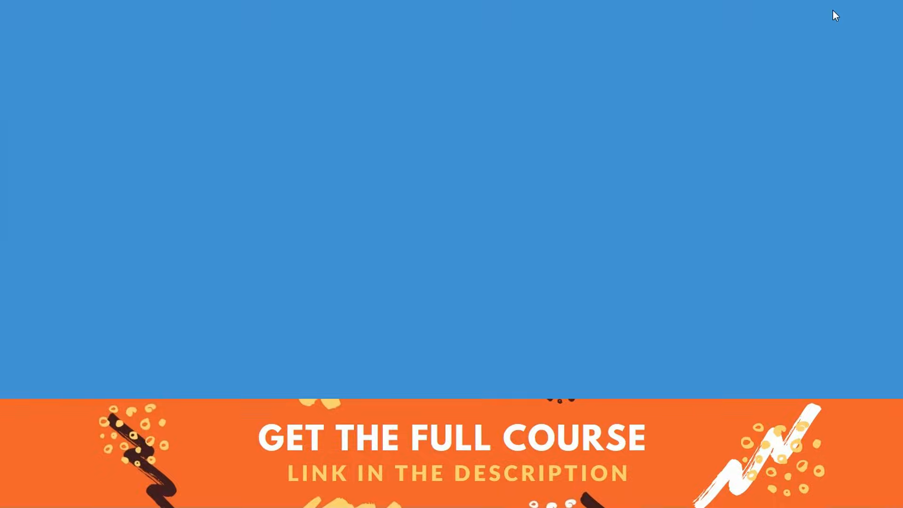
pyautogui.moveTo(2, 183); pyautogui.dragTo(266, 116)
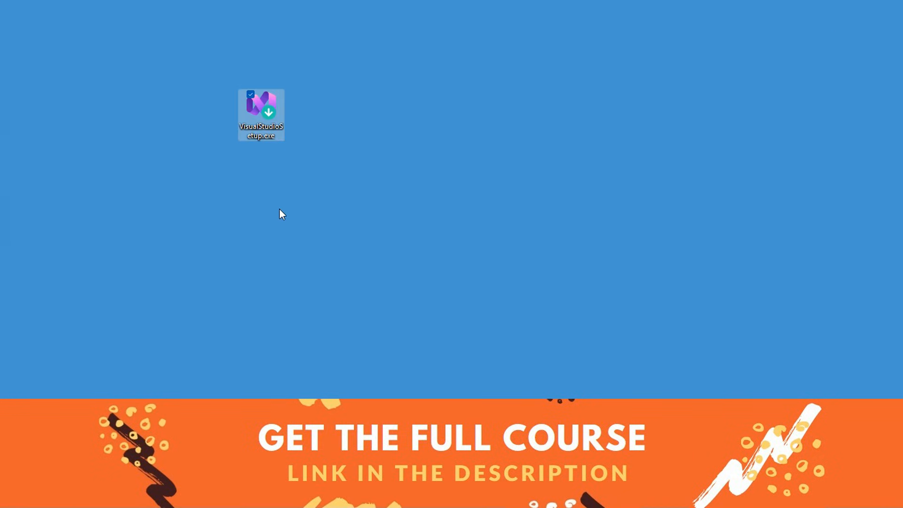
pyautogui.doubleClick(263, 108)
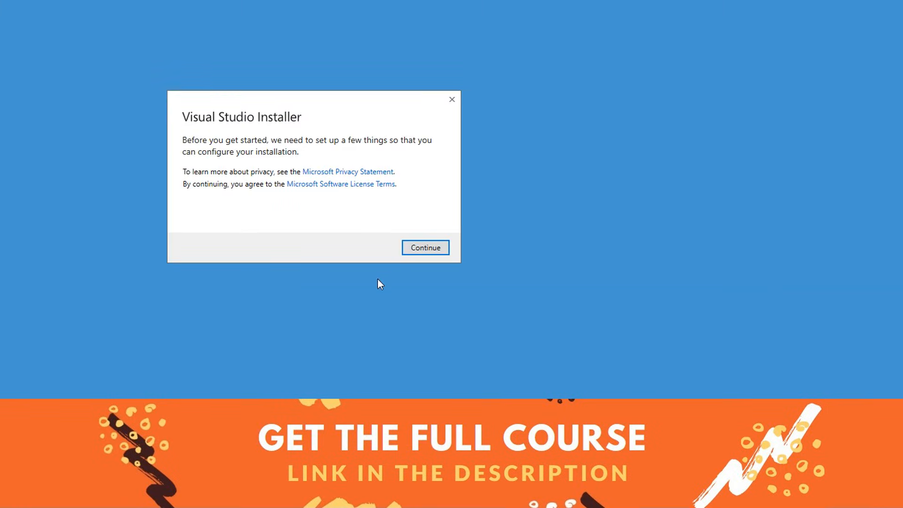
pyautogui.click(424, 247)
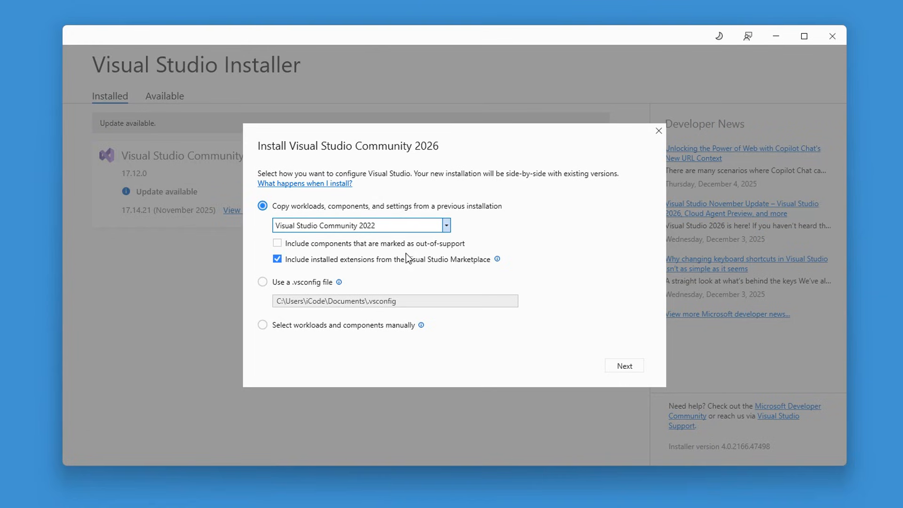
# - Install Visual Studio Community 2026 with manually selected workloads: ASP.NET and web development, and .NET desktop development
pyautogui.click(263, 325)
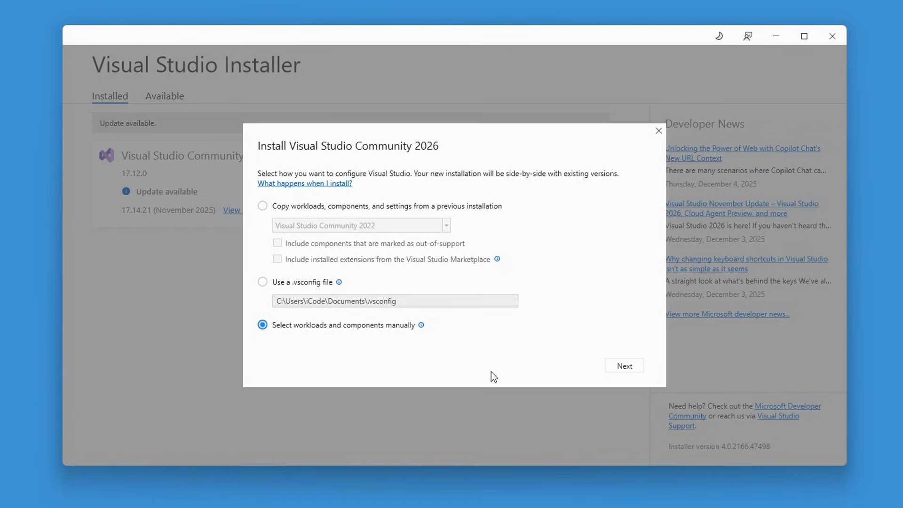
pyautogui.click(626, 366)
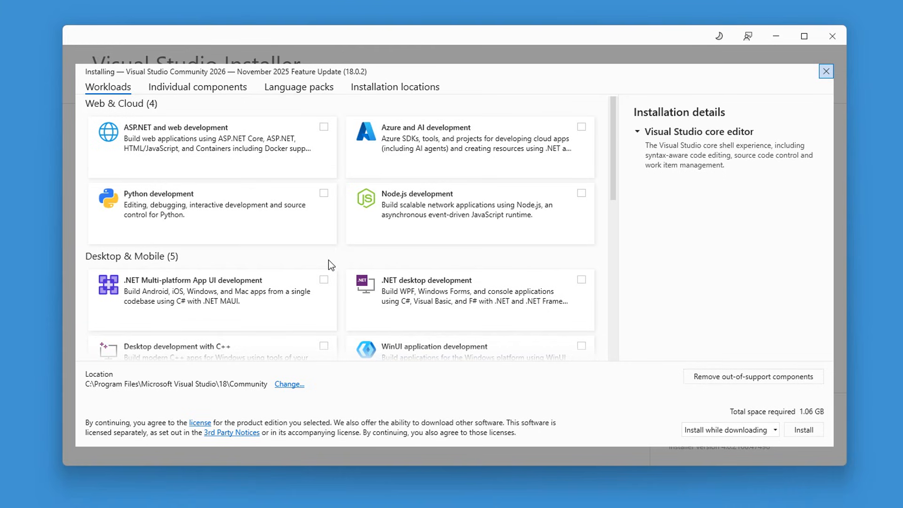
pyautogui.click(324, 128)
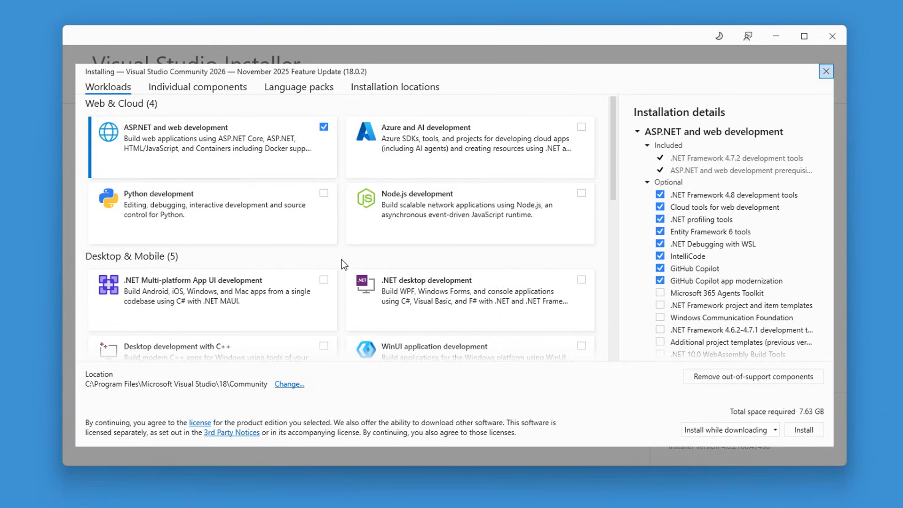
pyautogui.click(582, 281)
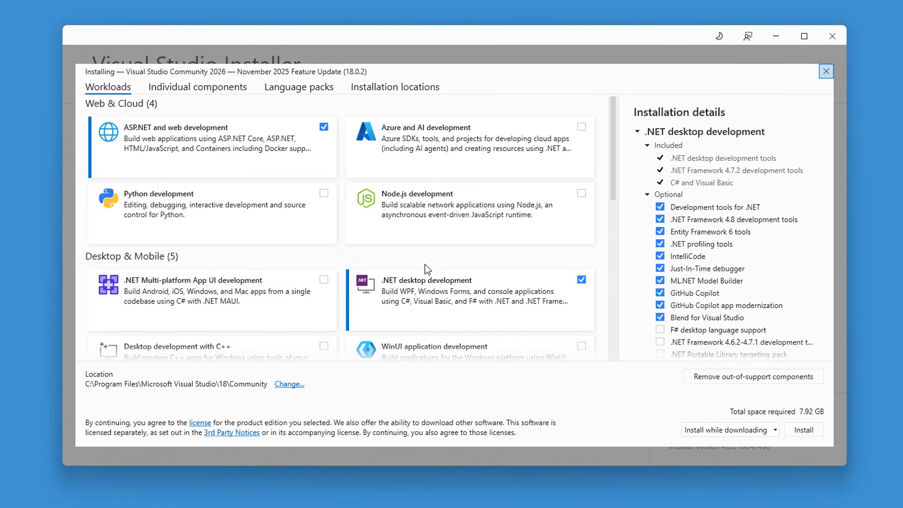
pyautogui.scroll(-3, 425, 264)
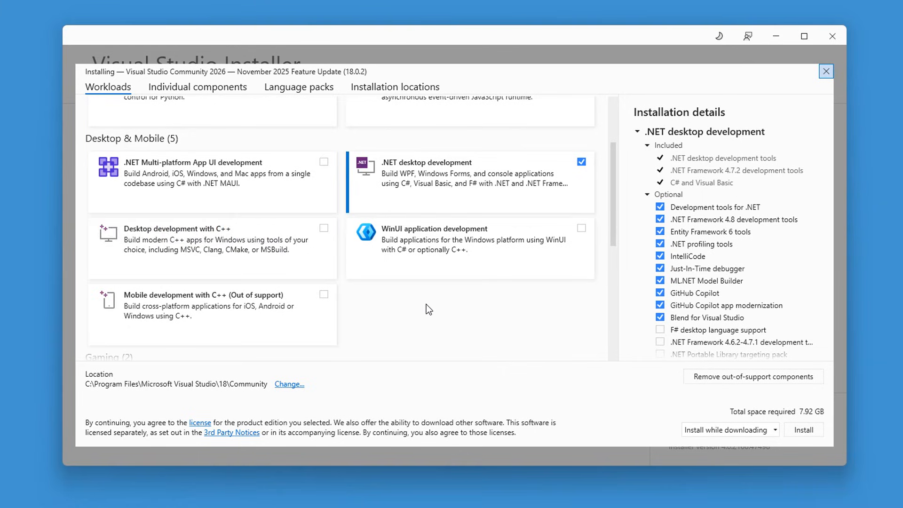
pyautogui.scroll(-4, 427, 305)
pyautogui.scroll(-2, 428, 306)
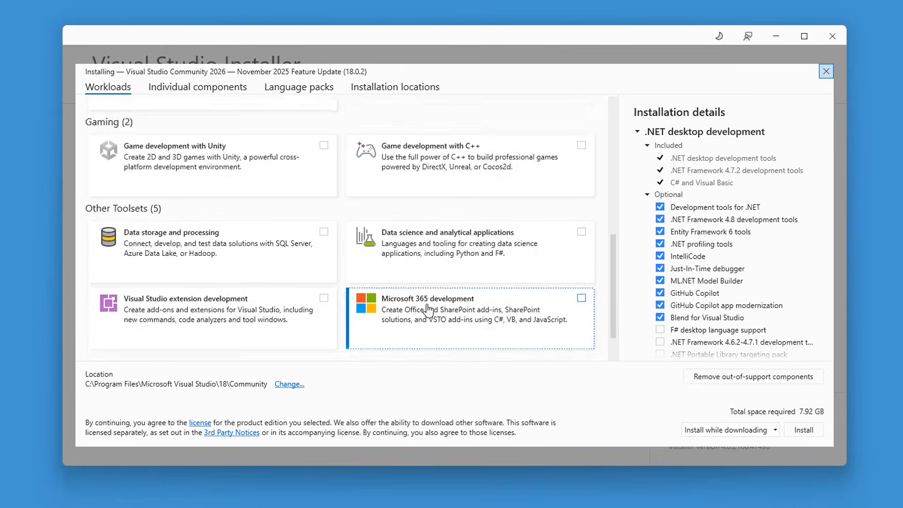
pyautogui.scroll(9, 427, 306)
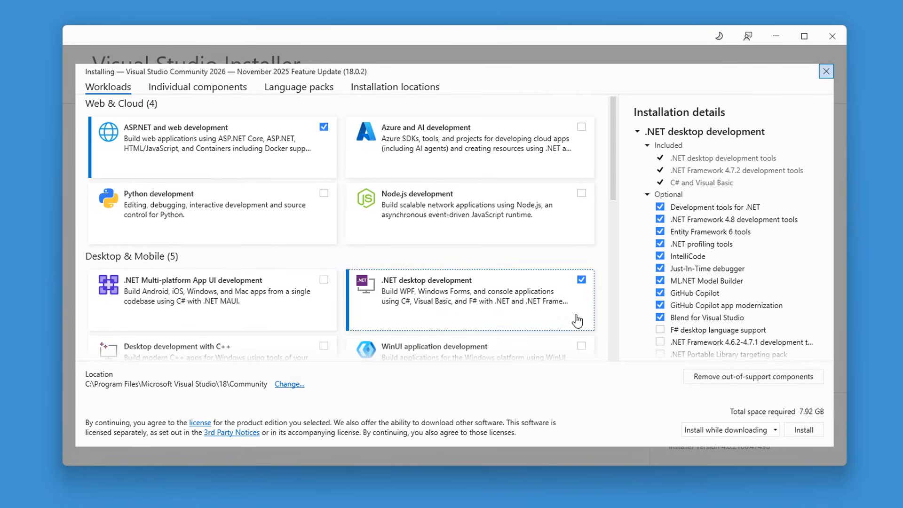
pyautogui.click(806, 431)
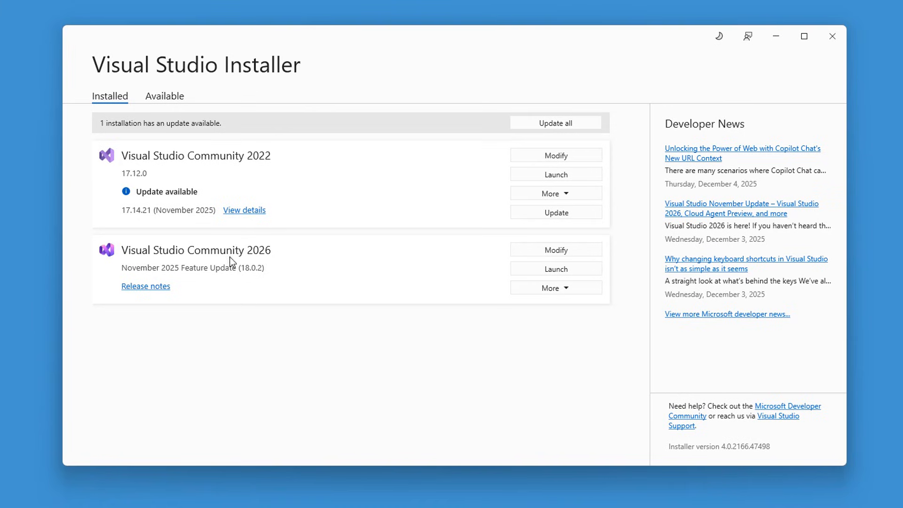
# - Launch Visual Studio Community 2026, skipping account sign-in and choosing the General development settings
pyautogui.click(559, 269)
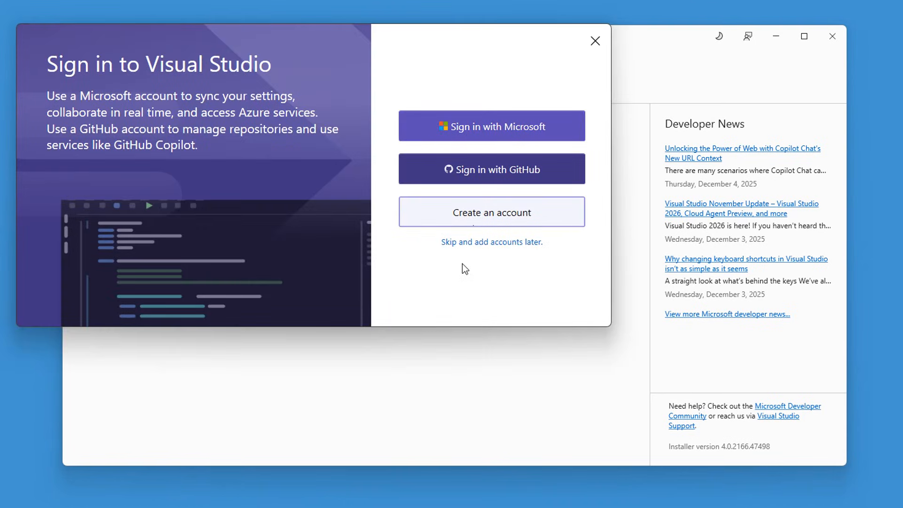
pyautogui.click(488, 242)
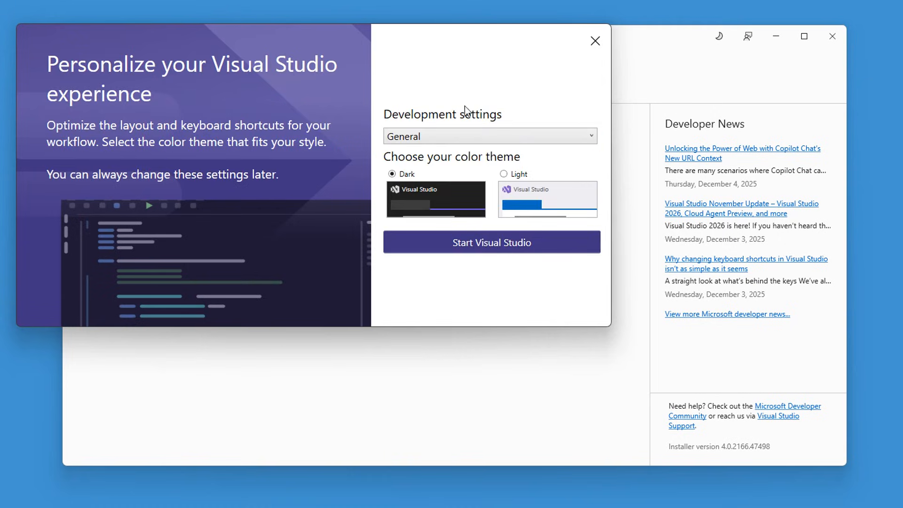
pyautogui.click(420, 137)
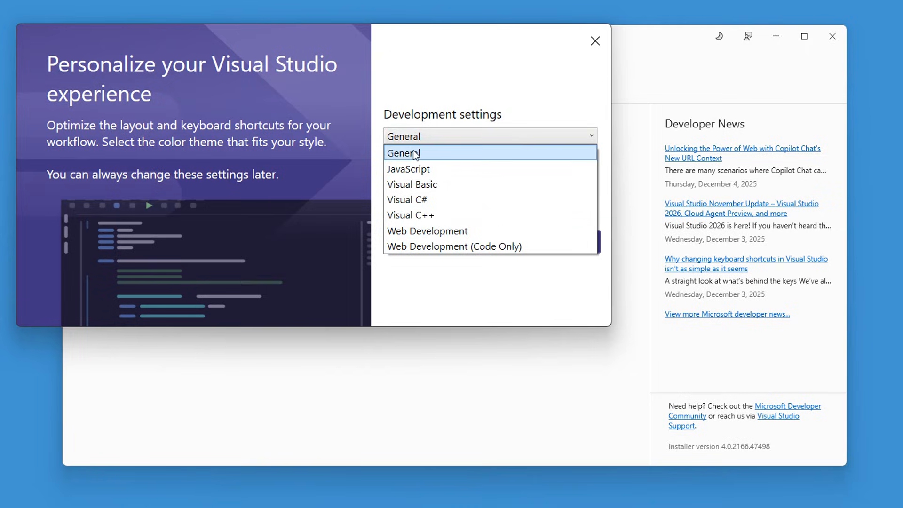
pyautogui.click(415, 153)
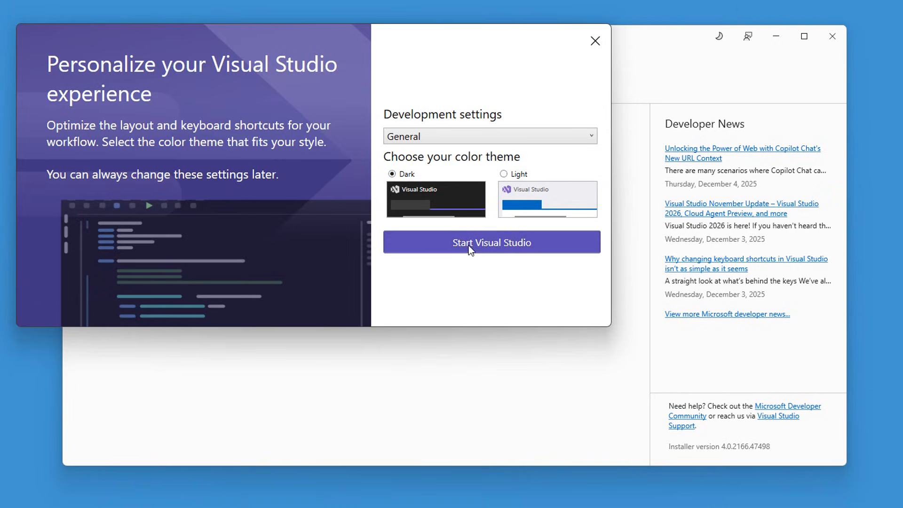
pyautogui.click(486, 242)
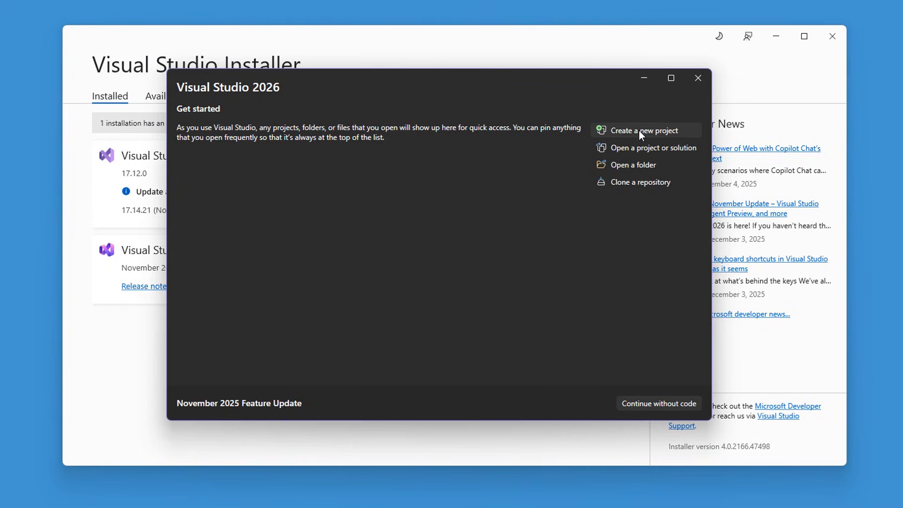
# - Begin a new project from the ASP.NET Core Web App (Razor Pages) template, filtering the templates by C# and the Web project type
pyautogui.click(648, 127)
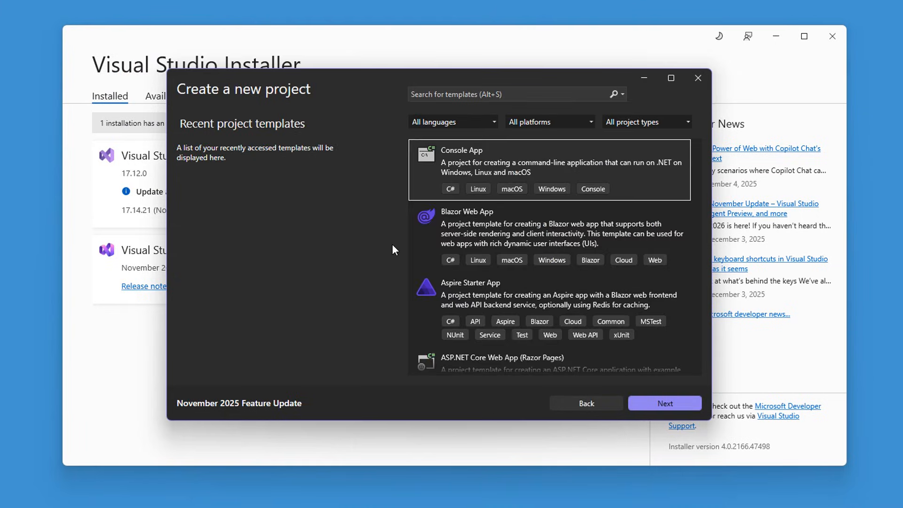
pyautogui.scroll(-5, 547, 243)
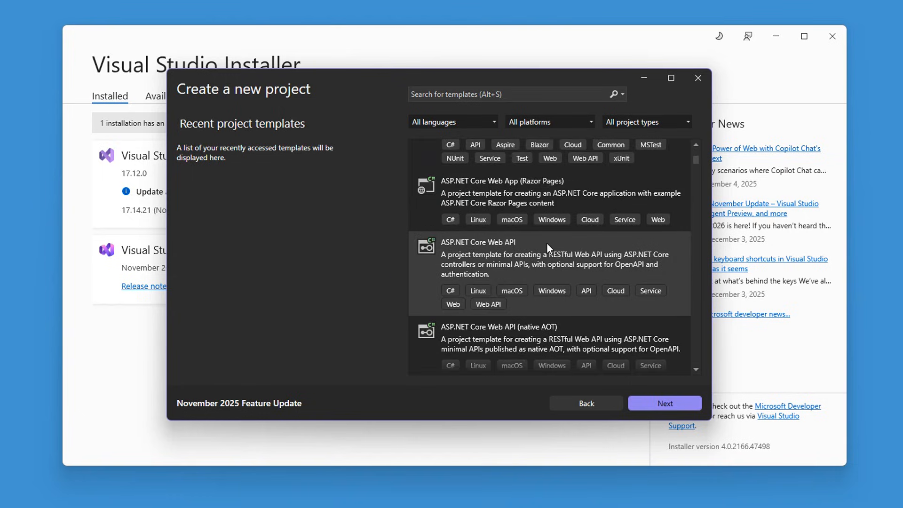
pyautogui.scroll(5, 547, 243)
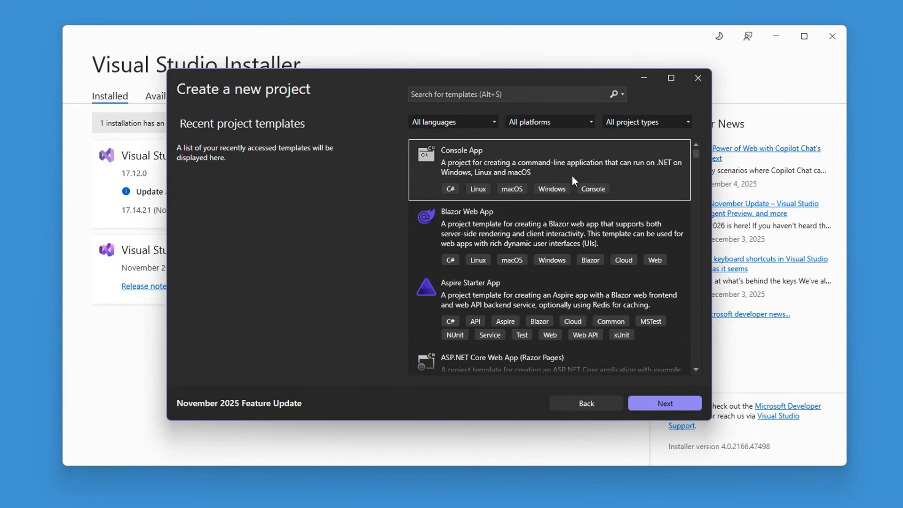
pyautogui.click(483, 123)
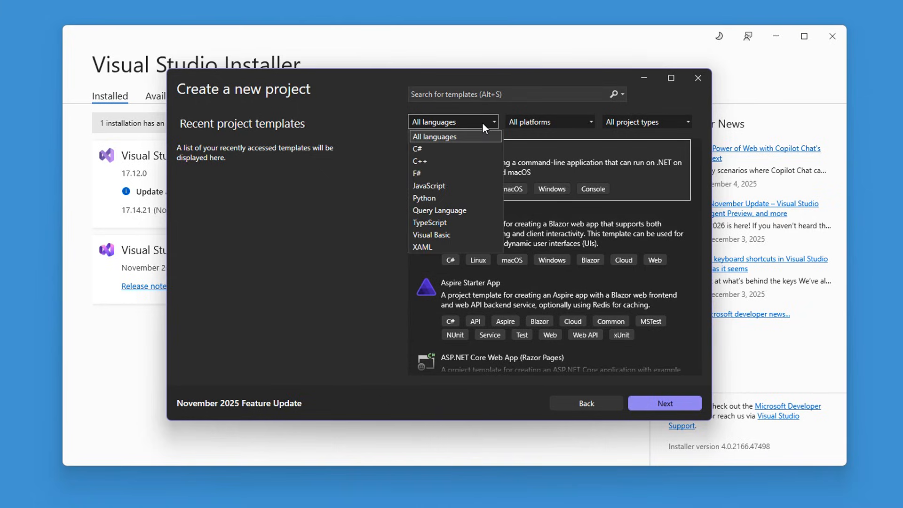
pyautogui.click(427, 149)
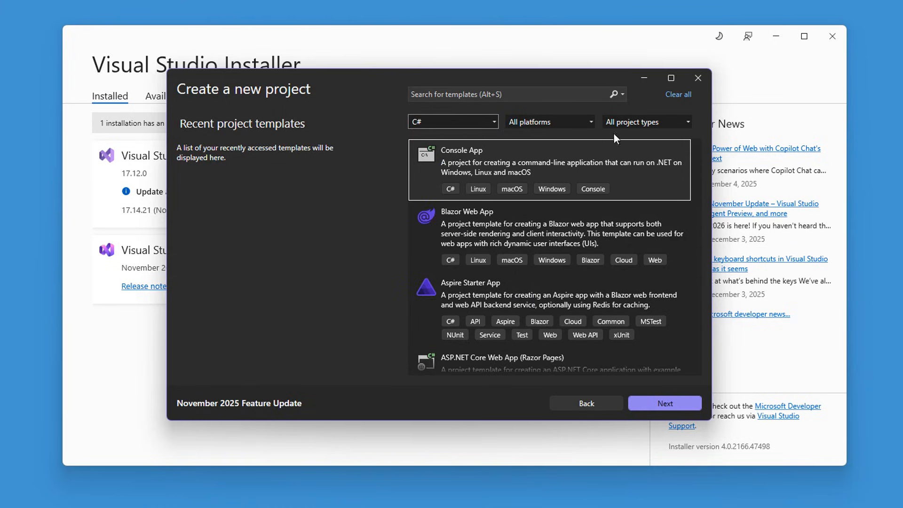
pyautogui.click(642, 122)
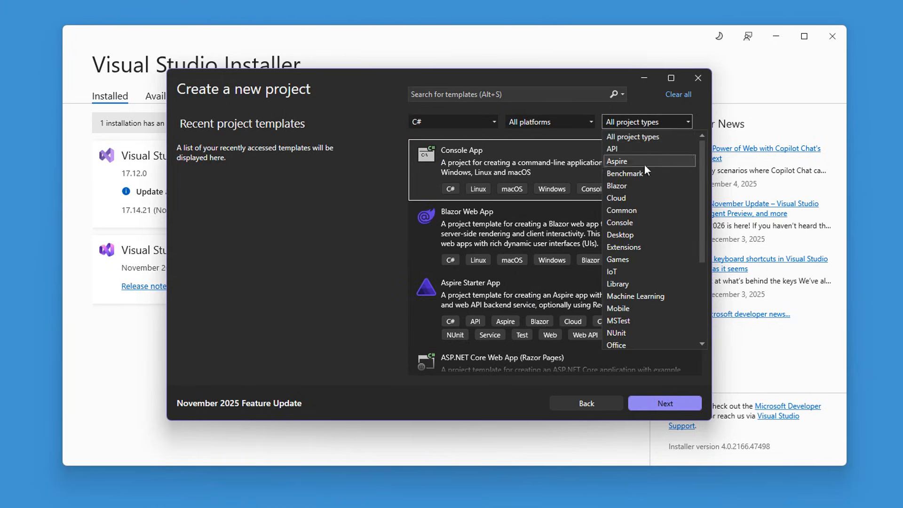
pyautogui.scroll(-4, 647, 197)
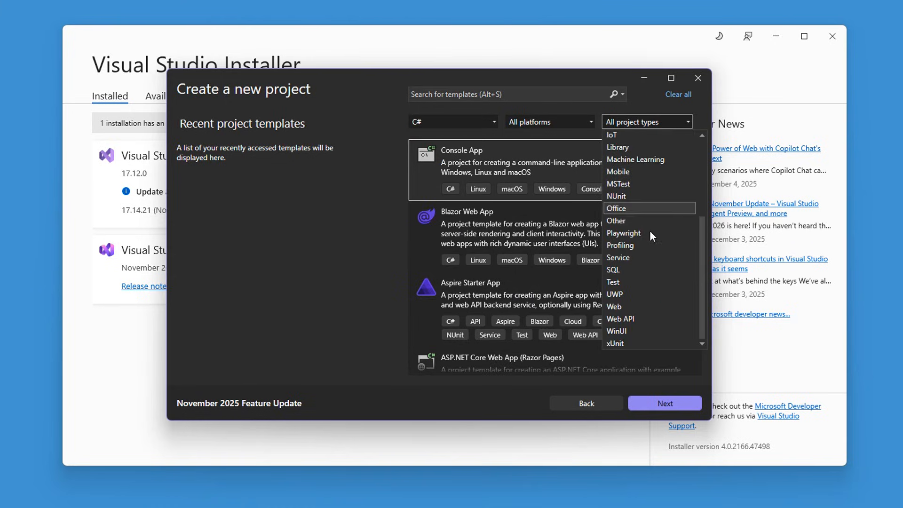
pyautogui.click(625, 307)
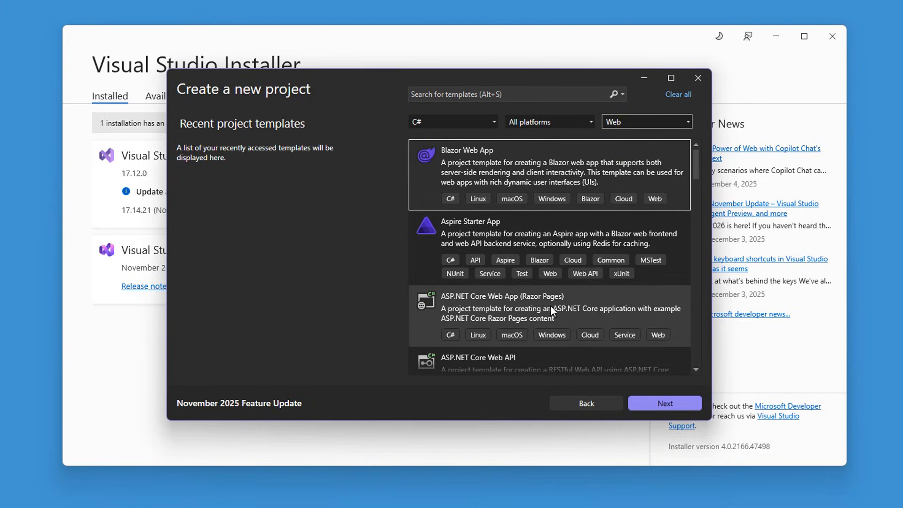
pyautogui.click(533, 305)
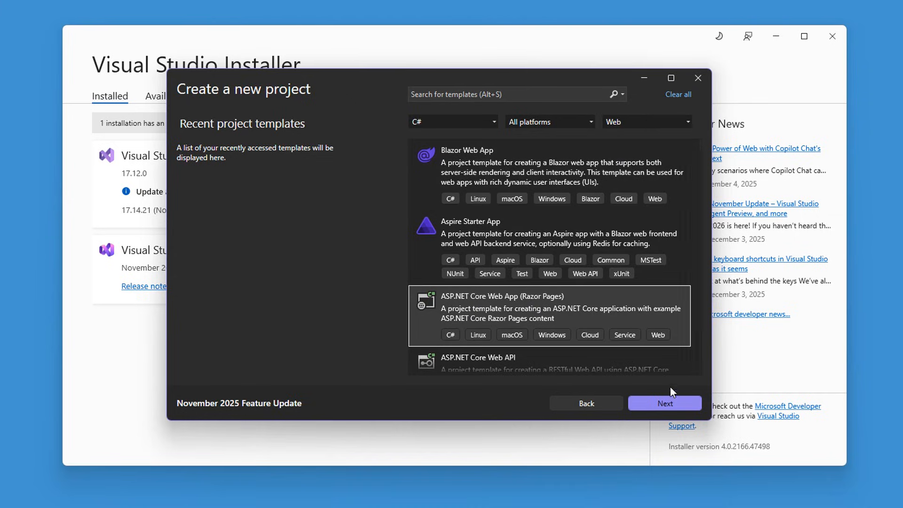
pyautogui.click(671, 403)
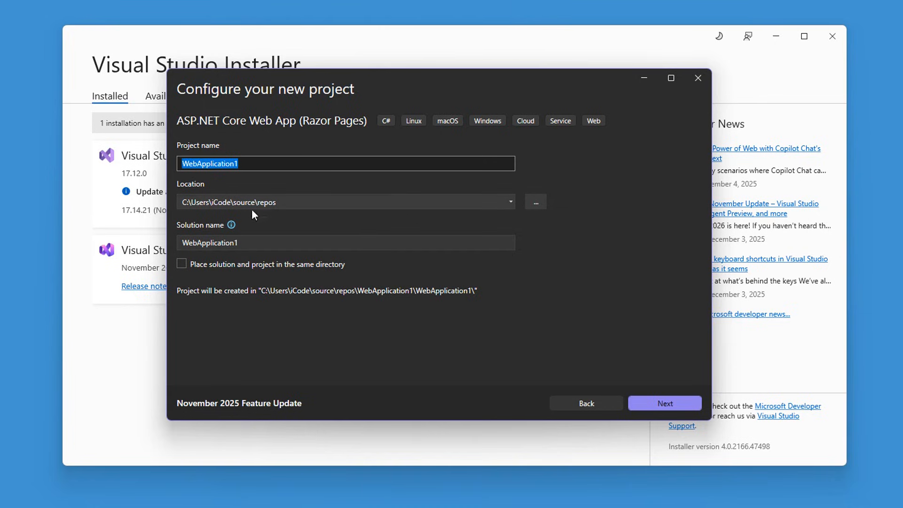
# - Set the project location to a new VisualStudio2026 folder in Documents and create the project with .NET 10.0 (Long Term Support)
pyautogui.click(535, 201)
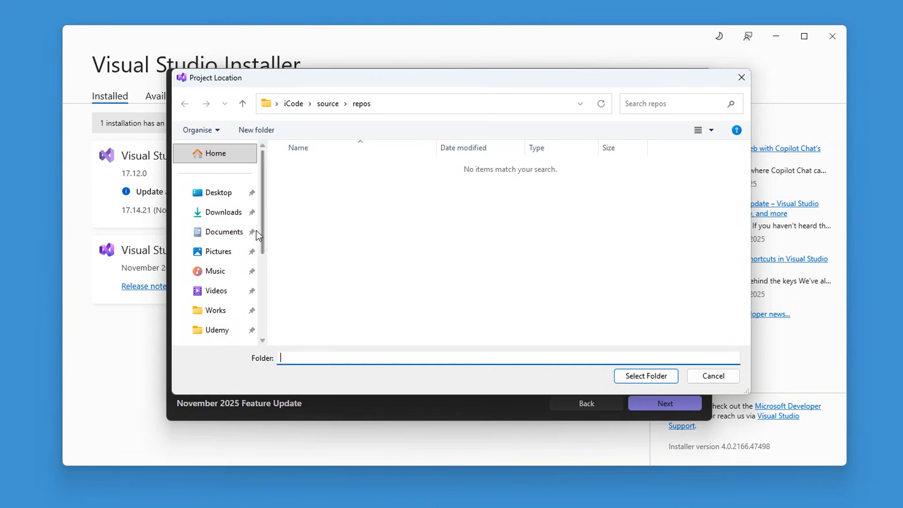
pyautogui.click(225, 233)
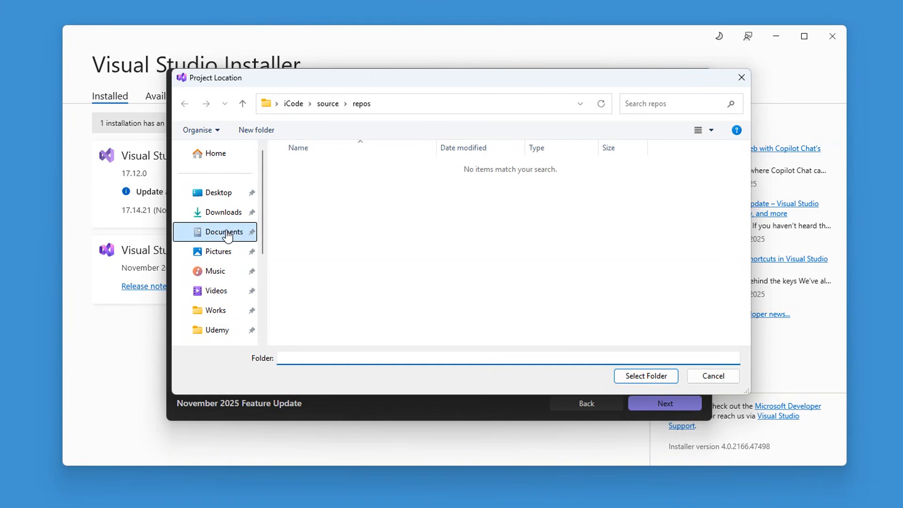
pyautogui.click(257, 130)
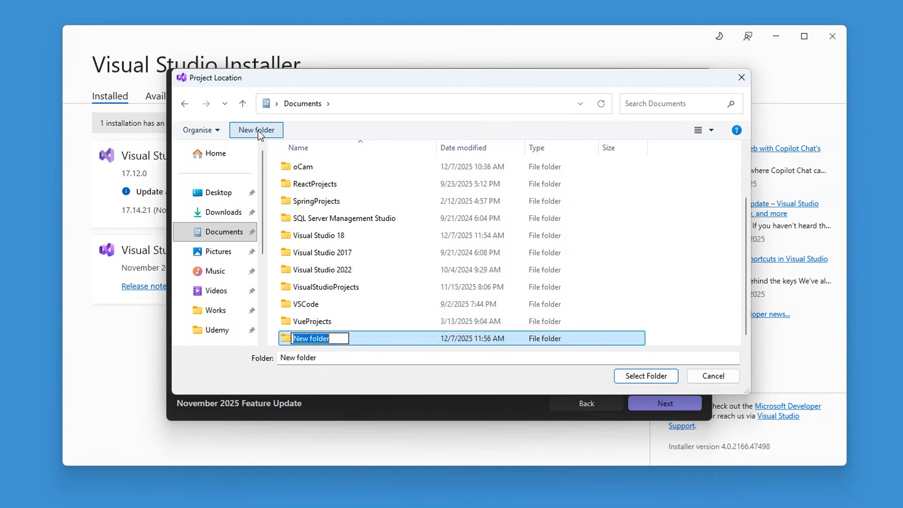
pyautogui.write('VisualStudio2026')
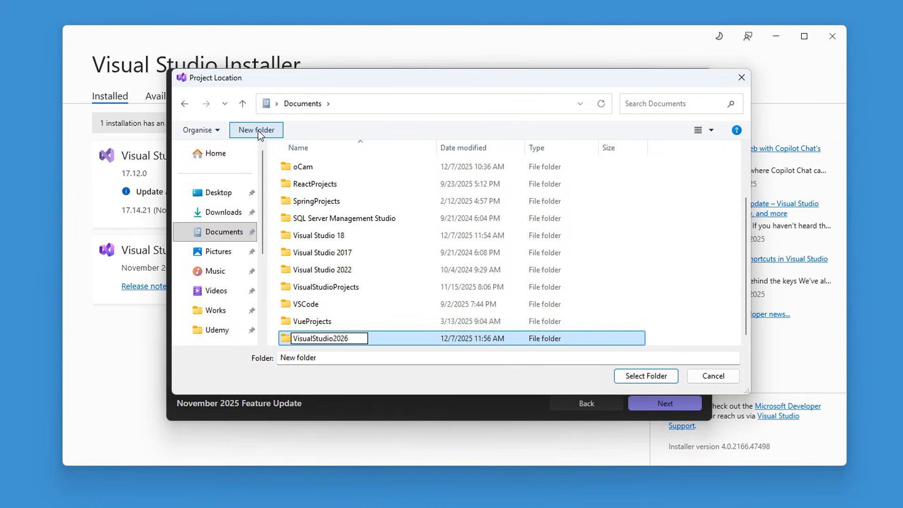
pyautogui.press('Return')
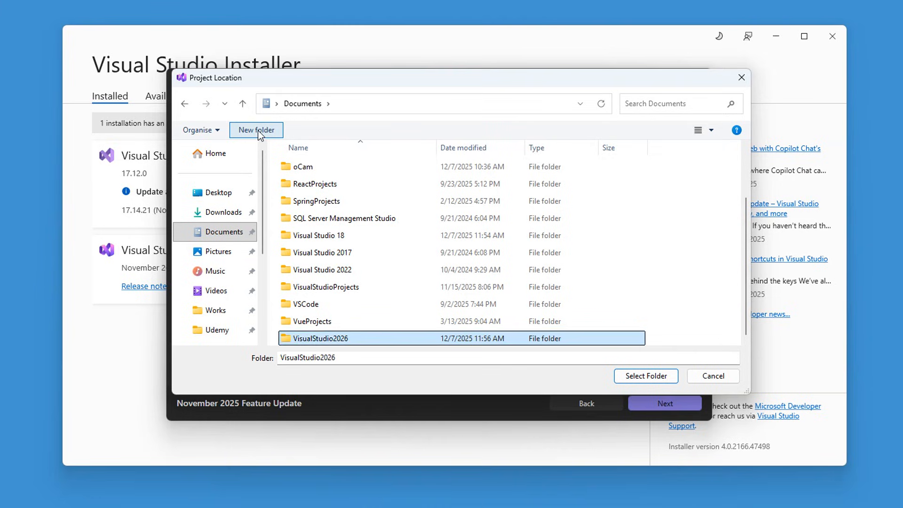
pyautogui.click(644, 377)
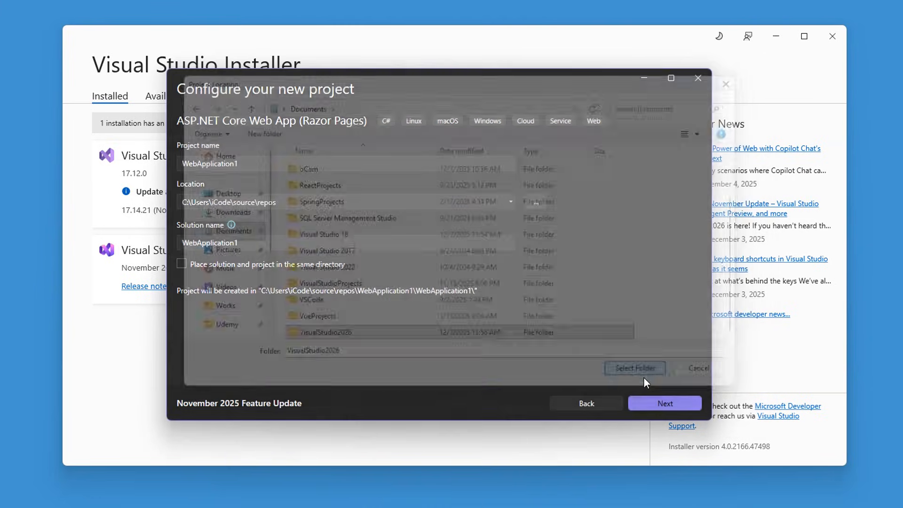
pyautogui.click(662, 404)
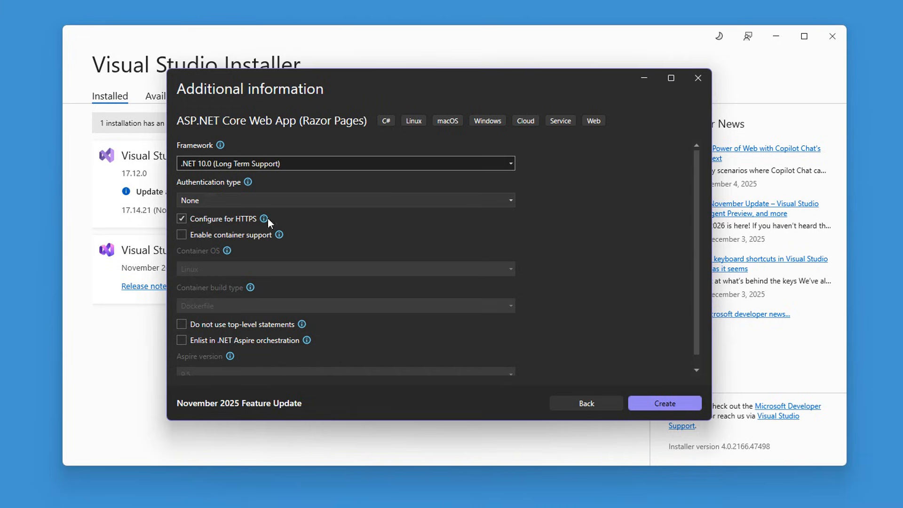
pyautogui.click(668, 404)
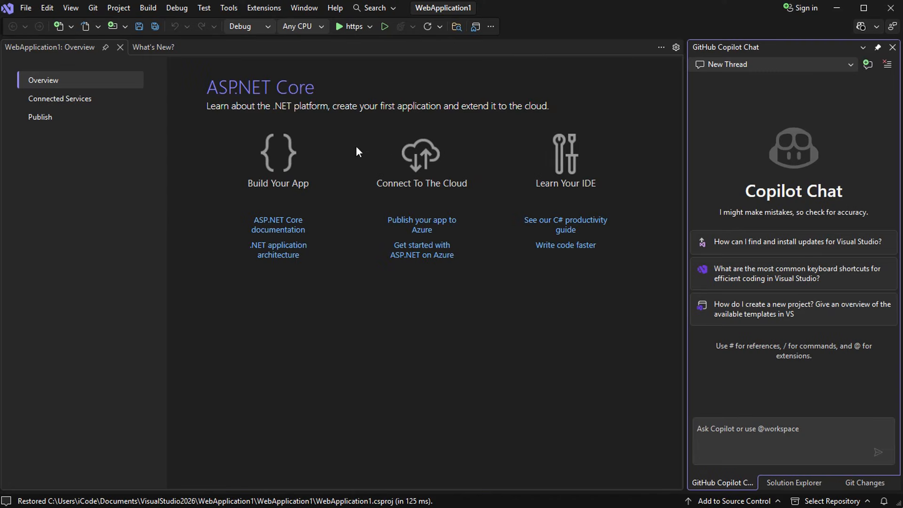
# - Replace the overview page with the project's Solution Explorer view, and test-run the web app over https in the browser
pyautogui.click(121, 46)
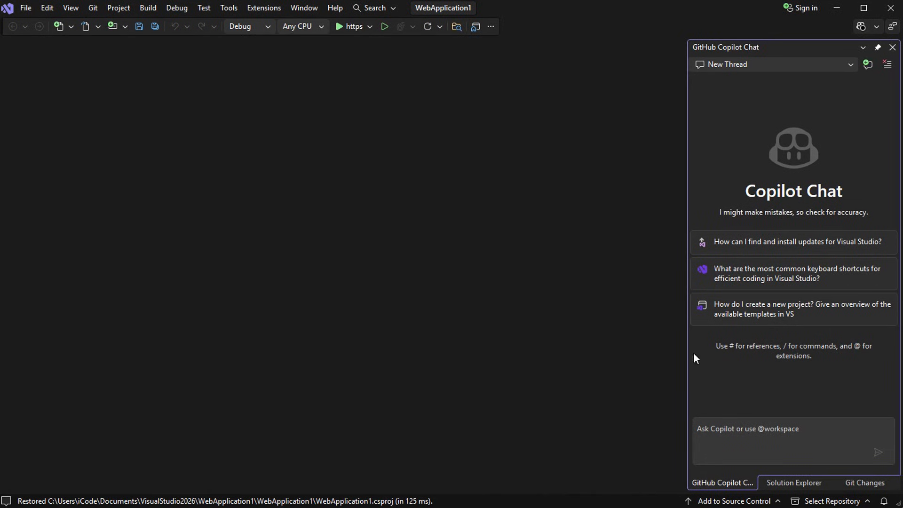
pyautogui.click(800, 480)
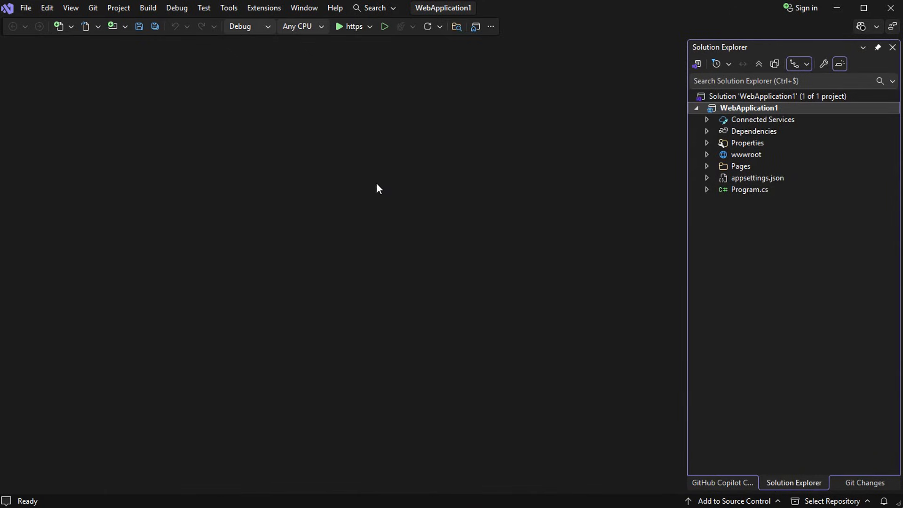
pyautogui.click(349, 26)
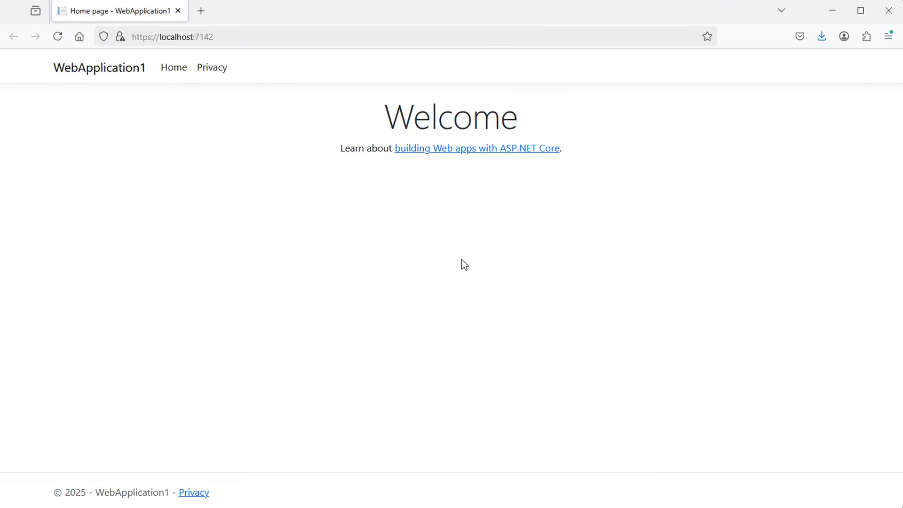
pyautogui.click(889, 12)
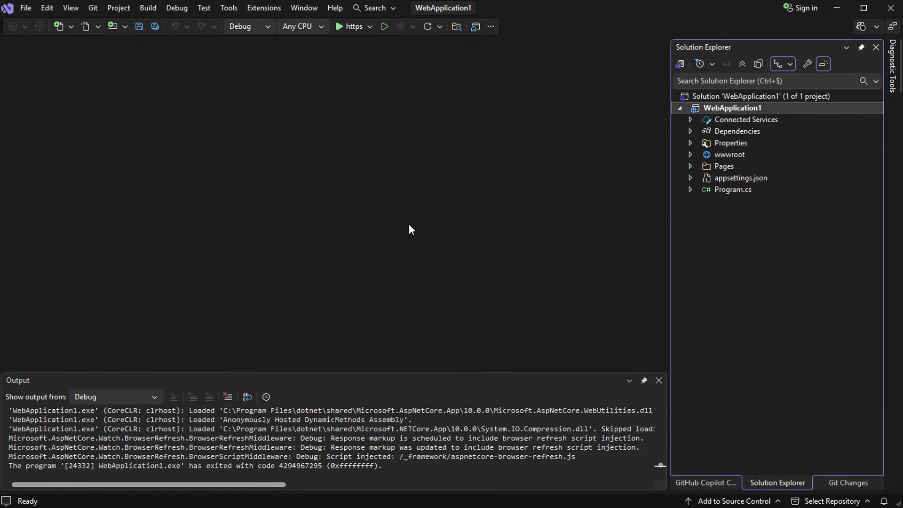
# - Copy the IDE folder path from the Target property of the running Visual Studio program's shortcut
pyautogui.moveTo(546, 495)
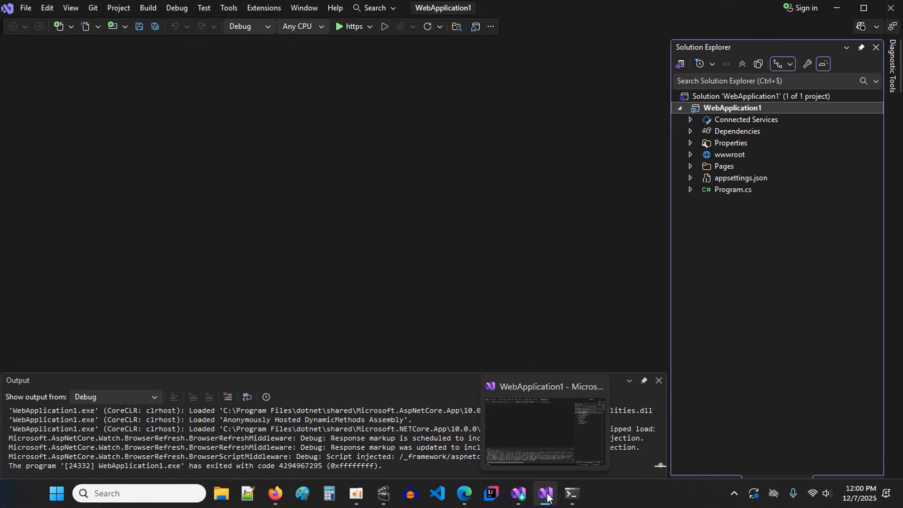
pyautogui.rightClick(547, 494)
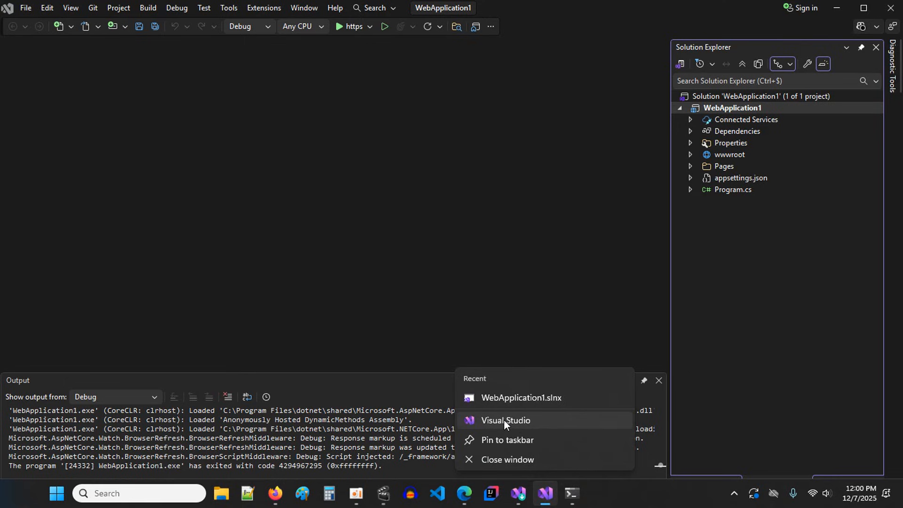
pyautogui.rightClick(503, 420)
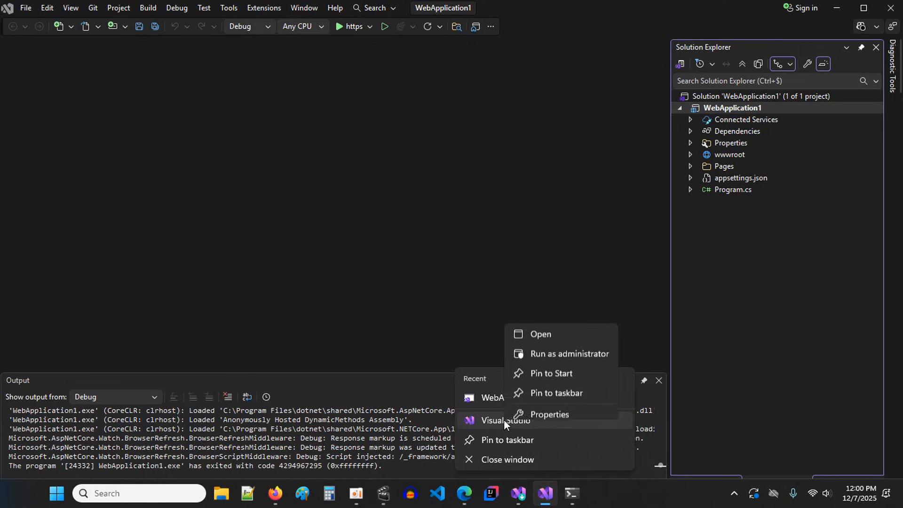
pyautogui.click(551, 409)
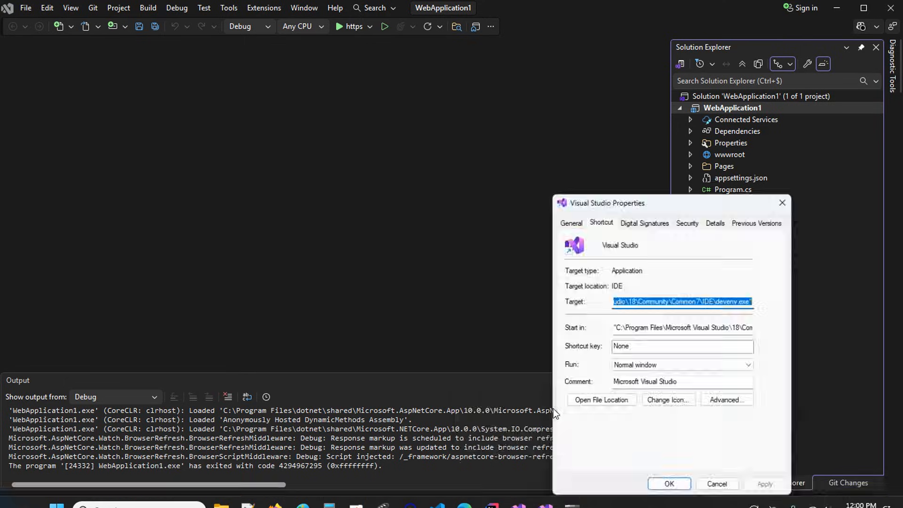
pyautogui.click(715, 300)
pyautogui.moveTo(717, 300); pyautogui.dragTo(617, 302)
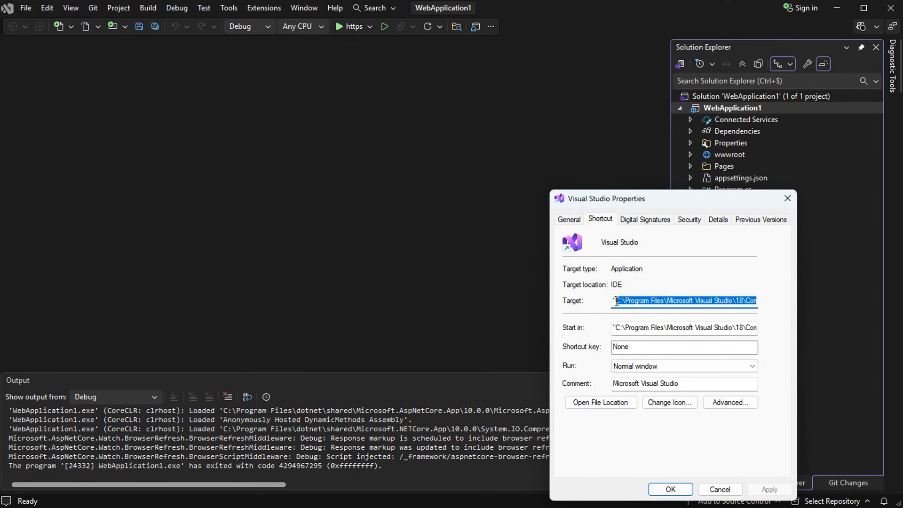
pyautogui.rightClick(676, 300)
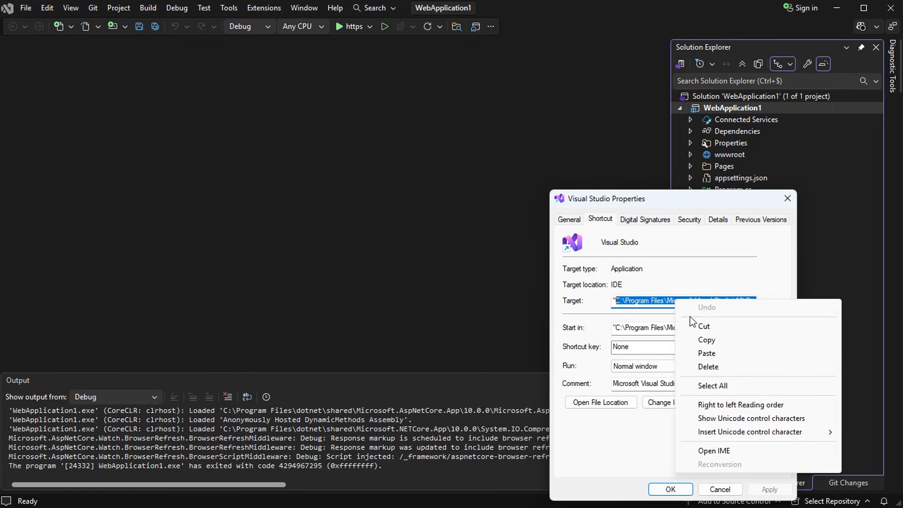
pyautogui.click(705, 340)
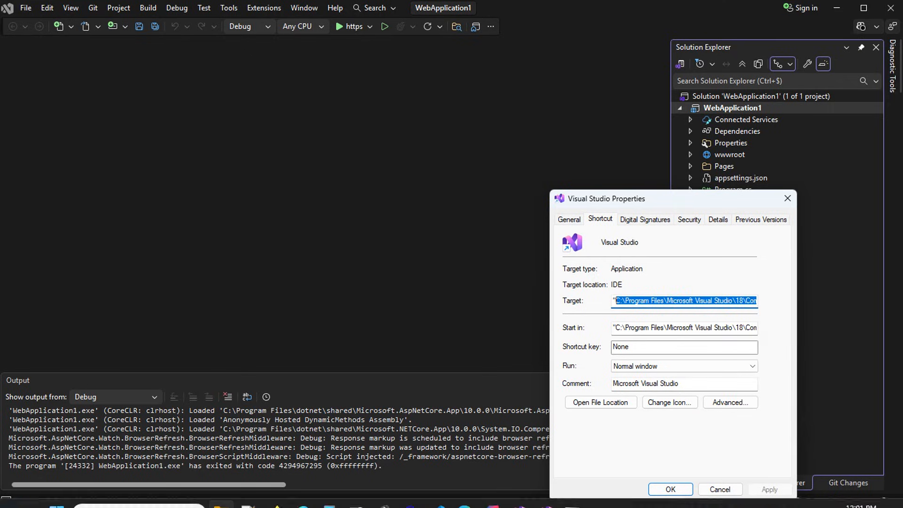
# - Open the Visual Studio IDE folder in a new File Explorer window using the copied path
pyautogui.rightClick(223, 496)
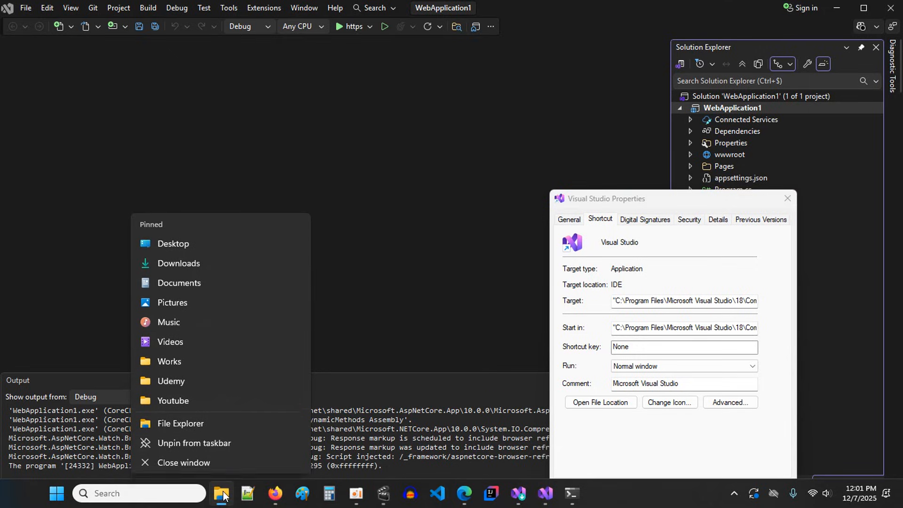
pyautogui.click(191, 422)
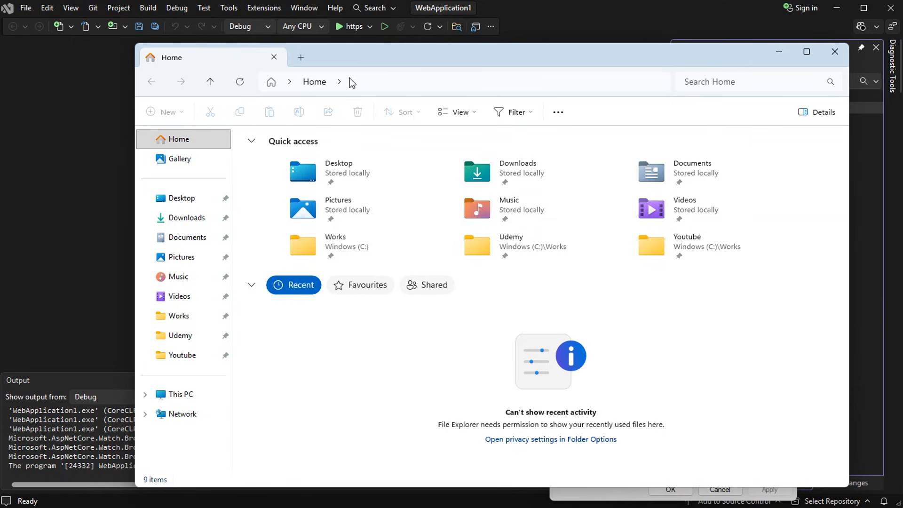
pyautogui.click(461, 83)
pyautogui.hotkey('ctrl', 'v')
pyautogui.press('Return')
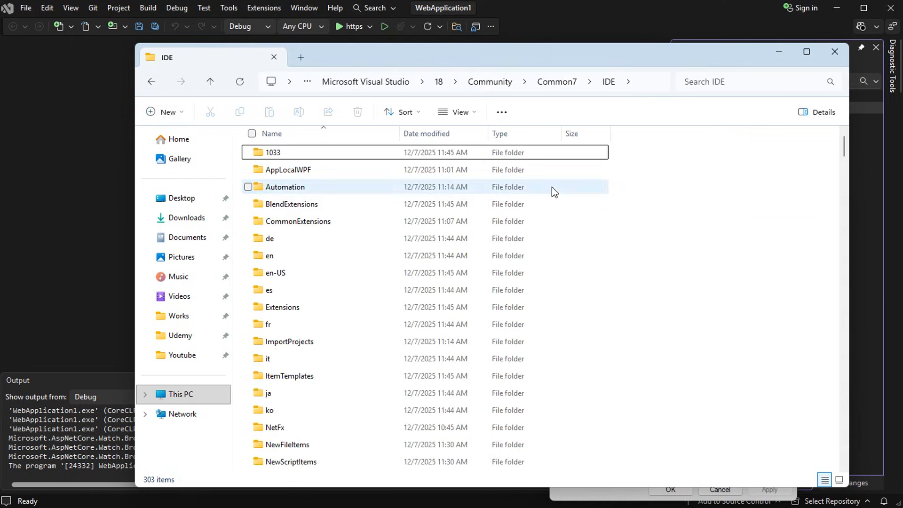
# - Create a desktop shortcut for devenv.exe from the IDE folder
pyautogui.scroll(-7, 456, 266)
pyautogui.scroll(-15, 457, 266)
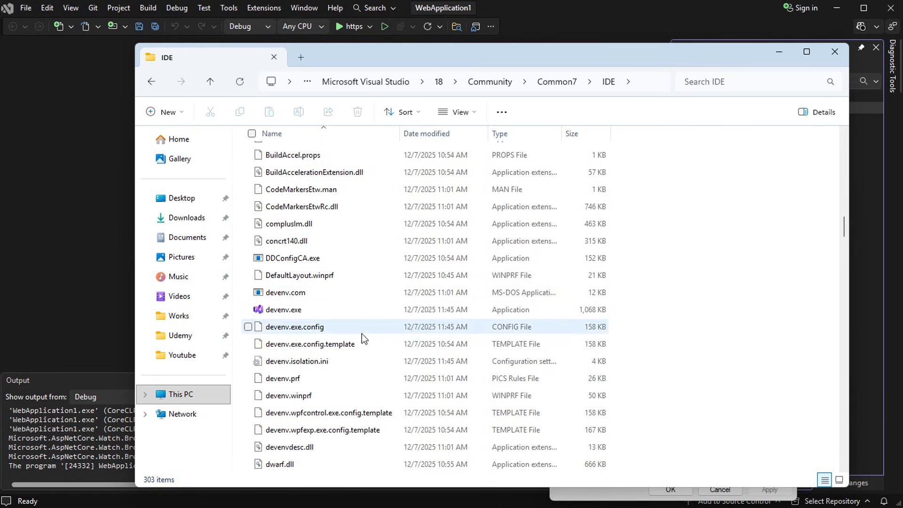
pyautogui.moveTo(299, 311)
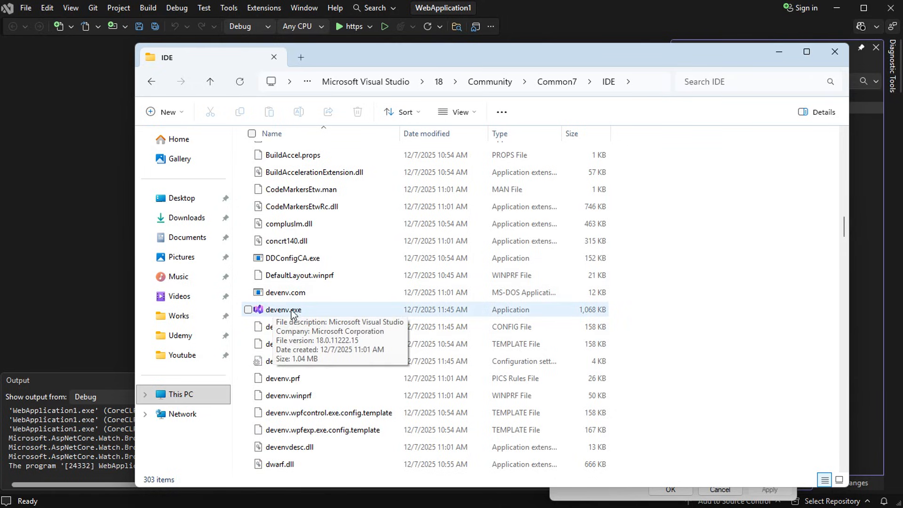
pyautogui.rightClick(288, 310)
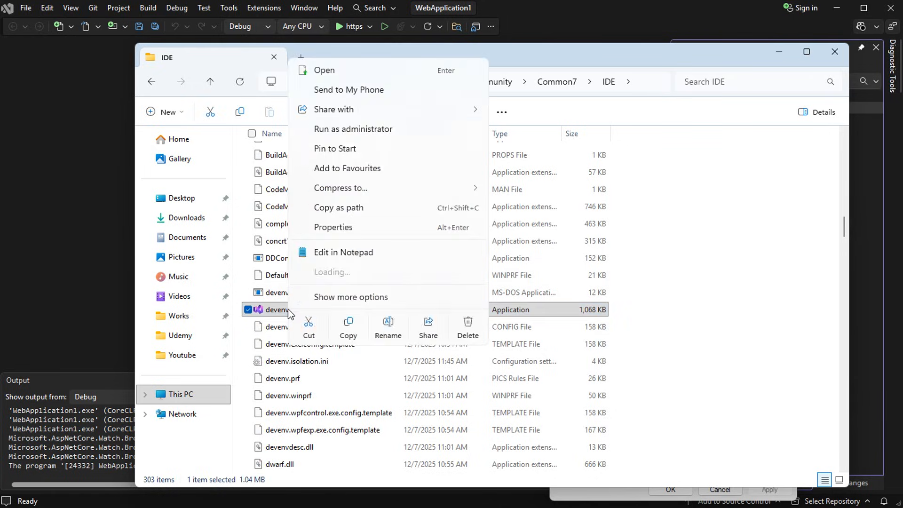
pyautogui.click(348, 297)
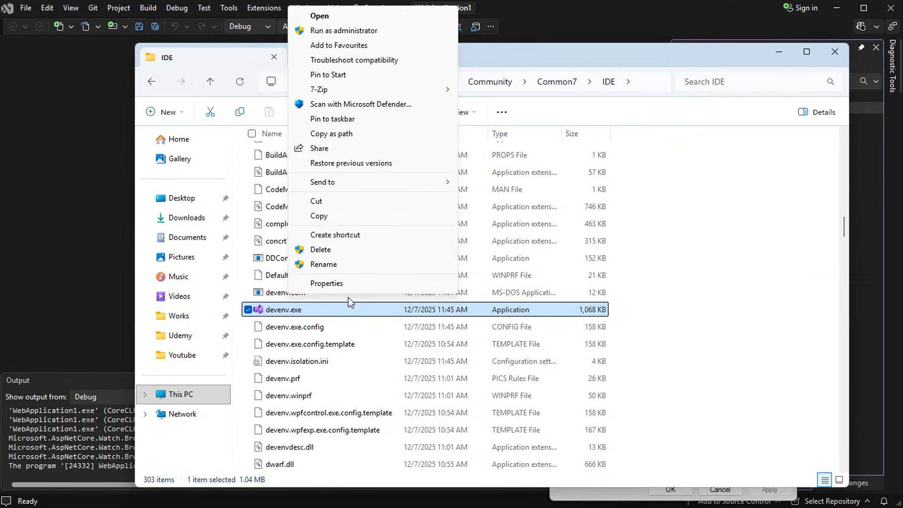
pyautogui.moveTo(373, 184)
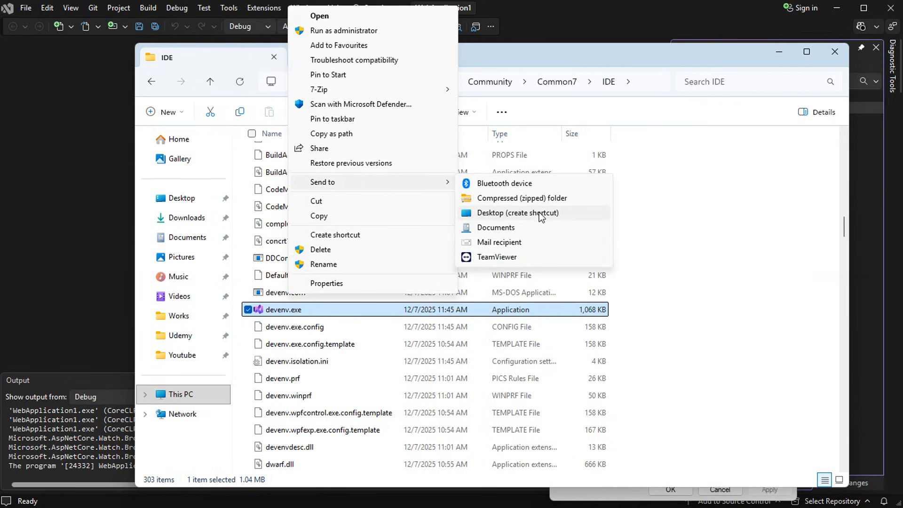
pyautogui.click(515, 214)
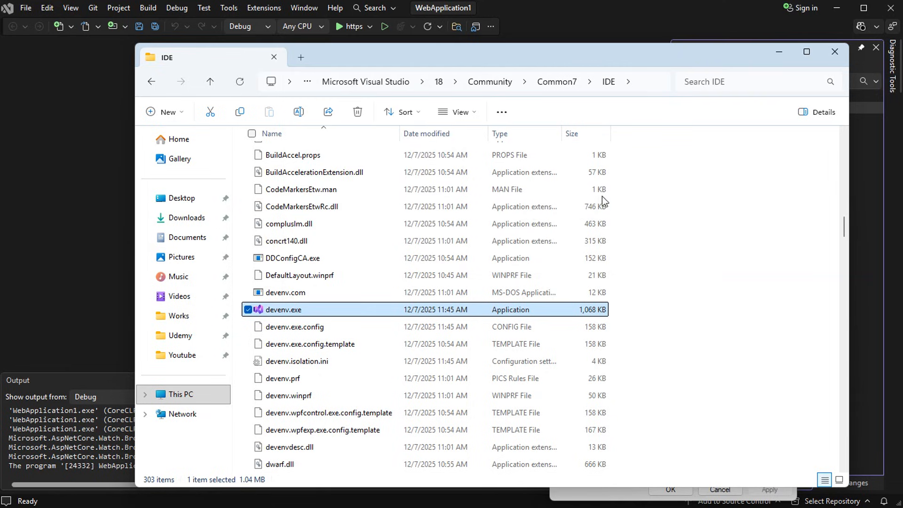
# - Close the File Explorer and shortcut properties windows, and minimize Visual Studio and its installer to show the desktop
pyautogui.click(834, 55)
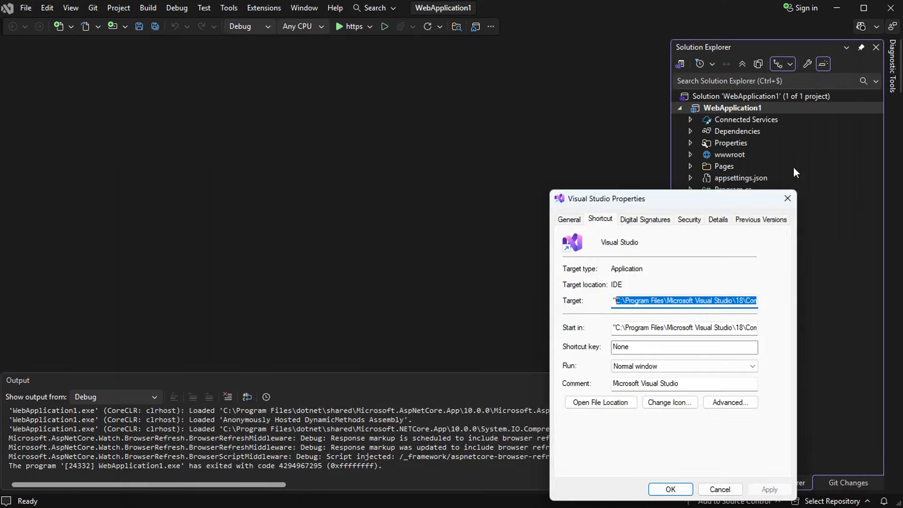
pyautogui.click(787, 201)
pyautogui.click(836, 10)
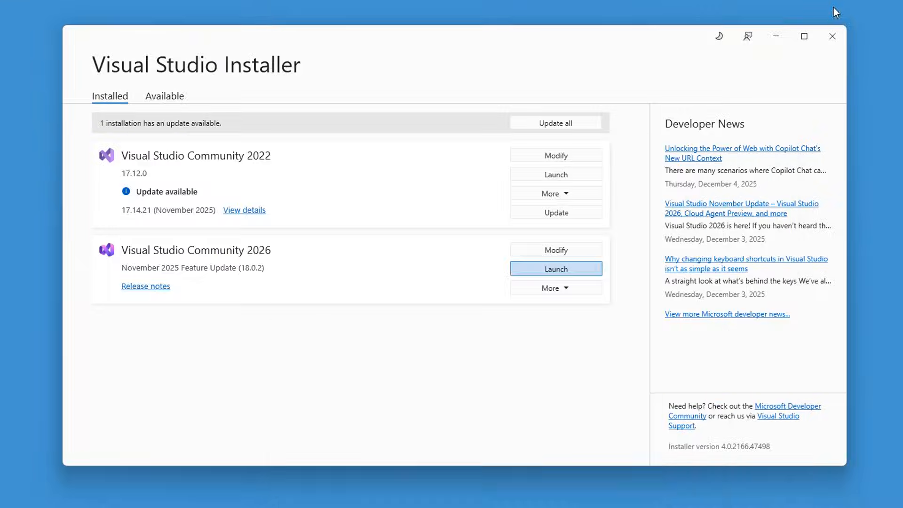
pyautogui.click(777, 37)
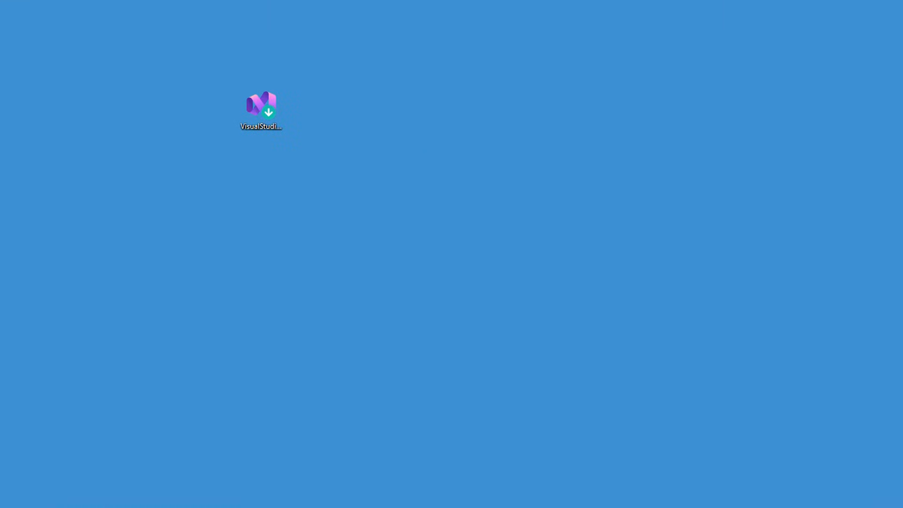
# - Move the devenv.exe shortcut beside the Visual Studio setup file on the desktop and rename it Visual Studio 2026
pyautogui.moveTo(0, 128); pyautogui.dragTo(163, 128)
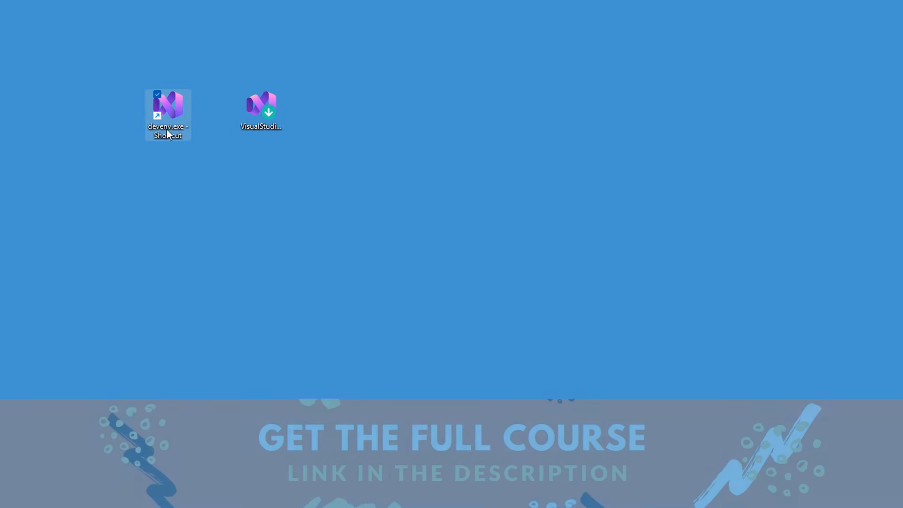
pyautogui.press('F2')
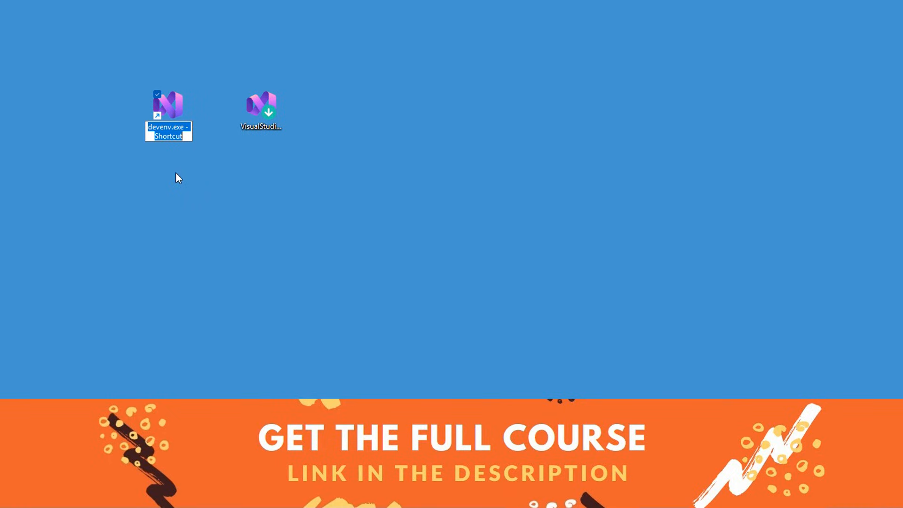
pyautogui.write('Visual Studio 2026')
pyautogui.press('Return')
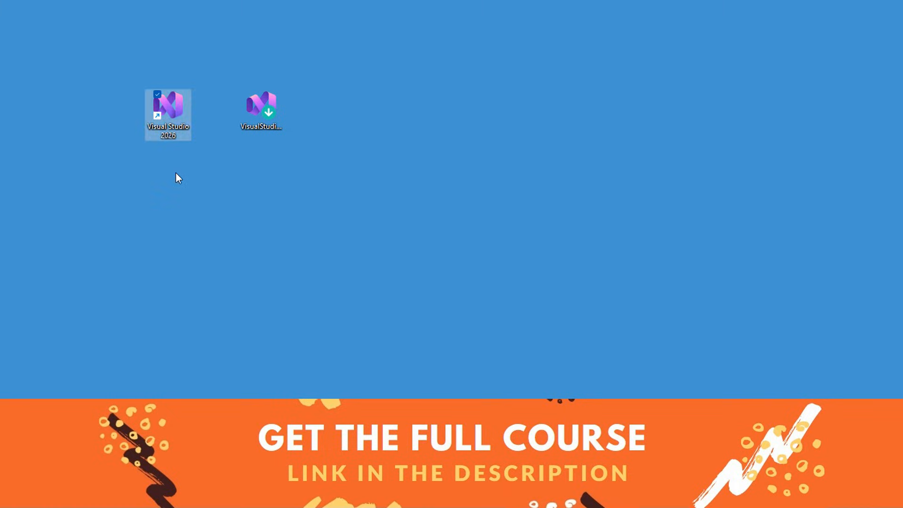
# - Close the open Visual Studio window and relaunch the program from the Visual Studio 2026 desktop shortcut
pyautogui.click(176, 173)
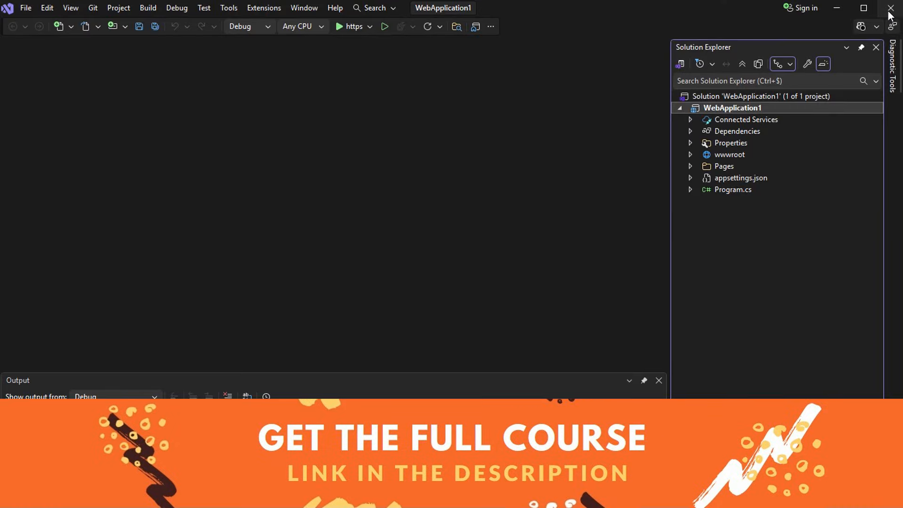
pyautogui.click(891, 10)
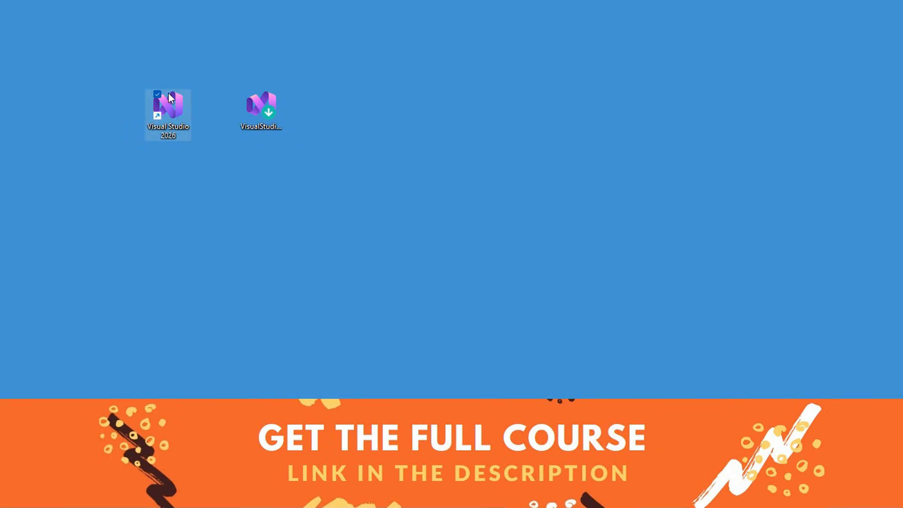
pyautogui.doubleClick(175, 110)
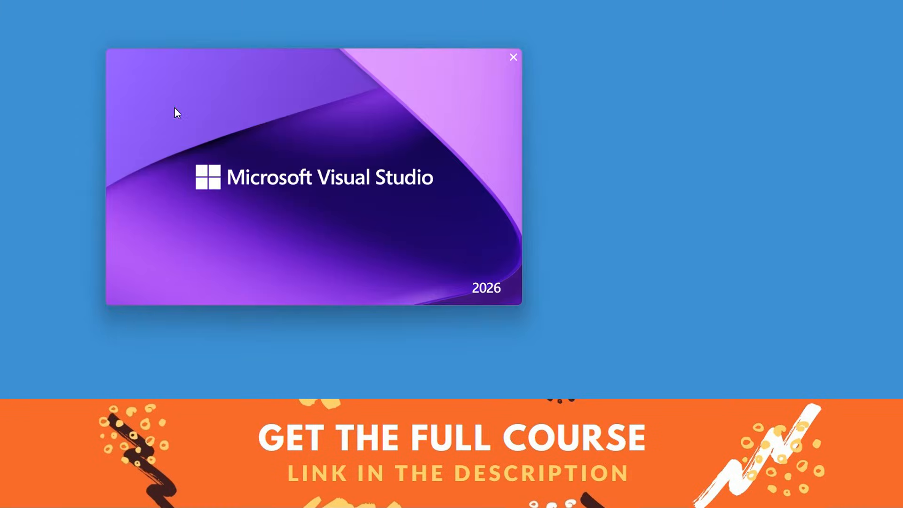